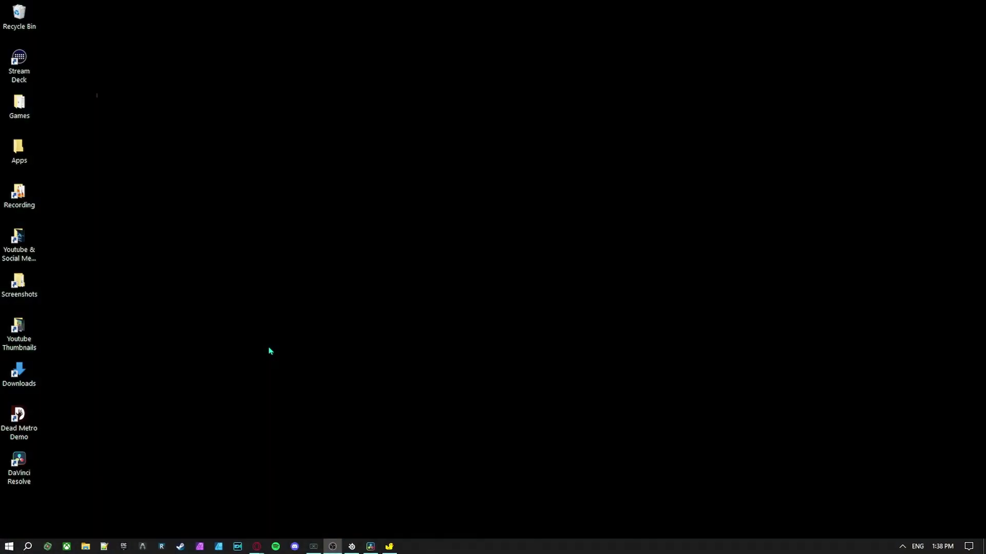
# Open File Explorer and browse to C:\Program Files\obs-studio\bin\64bit.
pyautogui.click(86, 547)
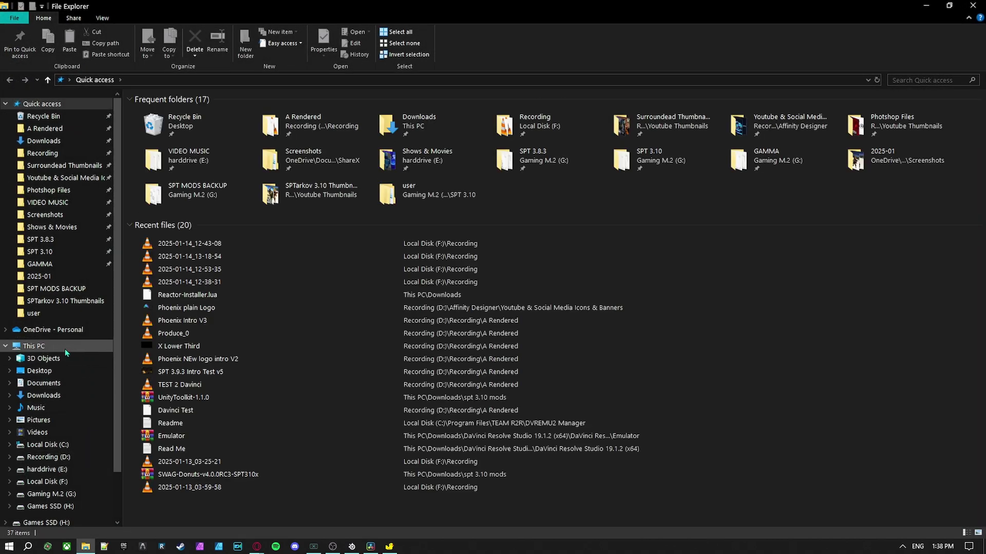
pyautogui.click(65, 348)
pyautogui.click(191, 201)
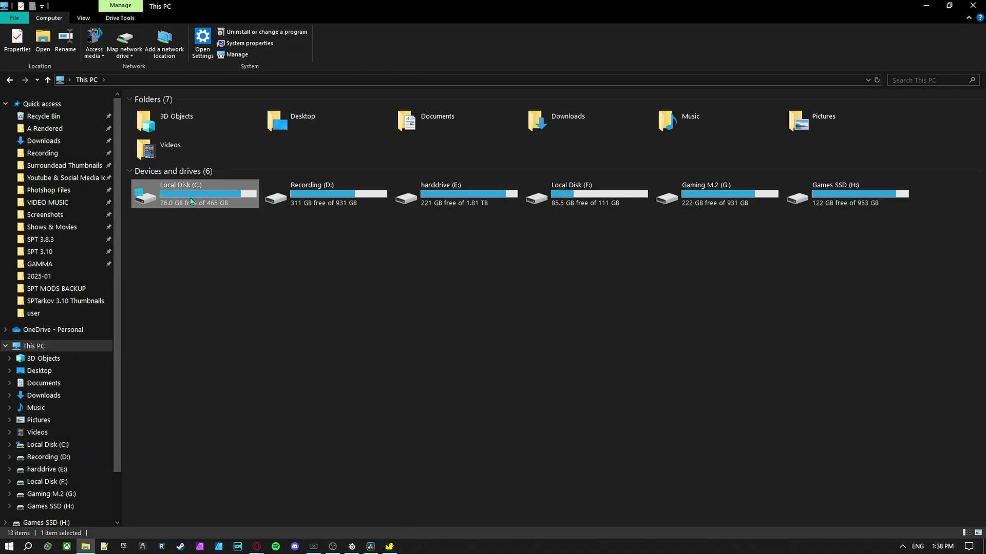
pyautogui.doubleClick(191, 202)
pyautogui.doubleClick(178, 317)
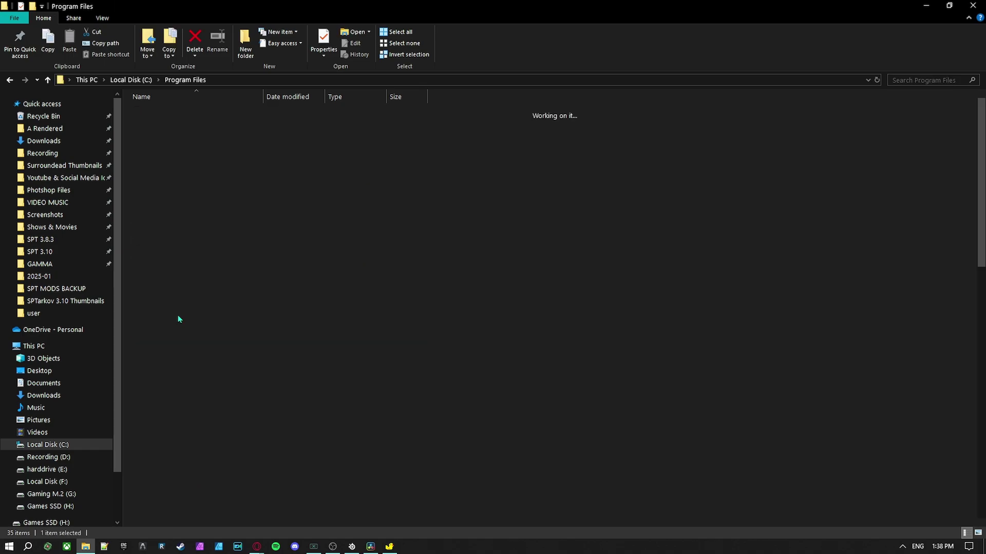
pyautogui.scroll(-5, 178, 324)
pyautogui.scroll(-3, 178, 375)
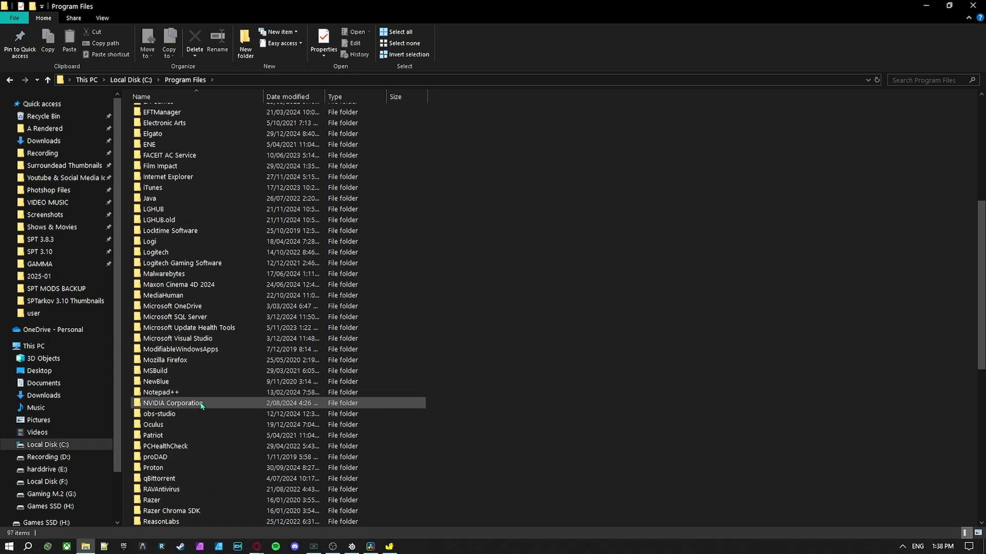
pyautogui.scroll(-5, 187, 430)
pyautogui.scroll(5, 187, 431)
pyautogui.doubleClick(186, 429)
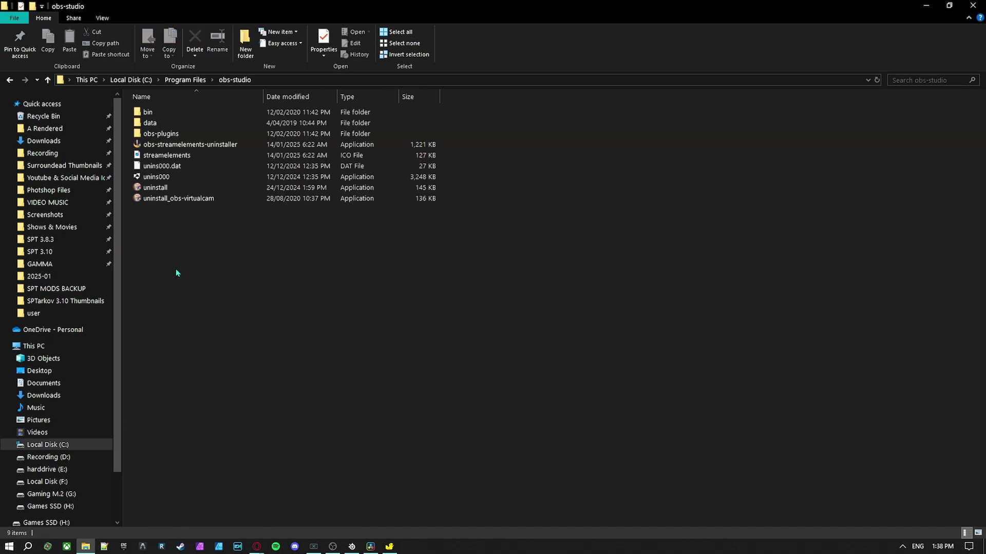
pyautogui.doubleClick(154, 116)
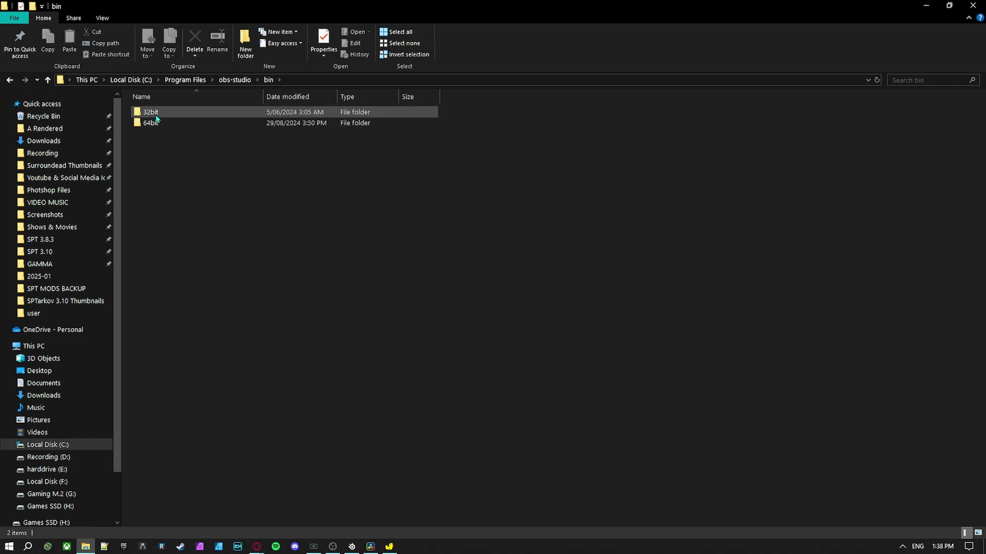
pyautogui.doubleClick(157, 124)
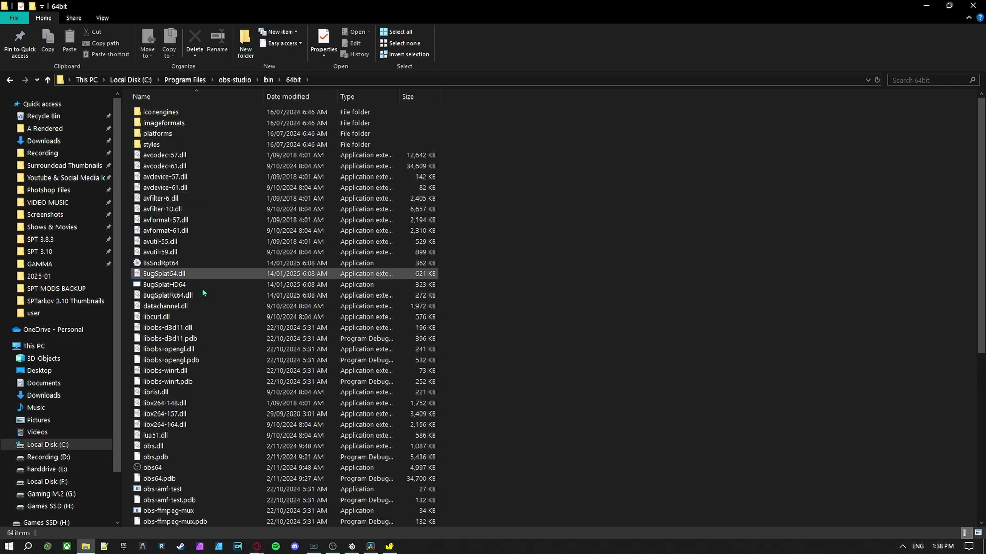
pyautogui.scroll(-3, 162, 412)
# Enable 'Run this program as an administrator' for obs64, then close File Explorer.
pyautogui.rightClick(157, 381)
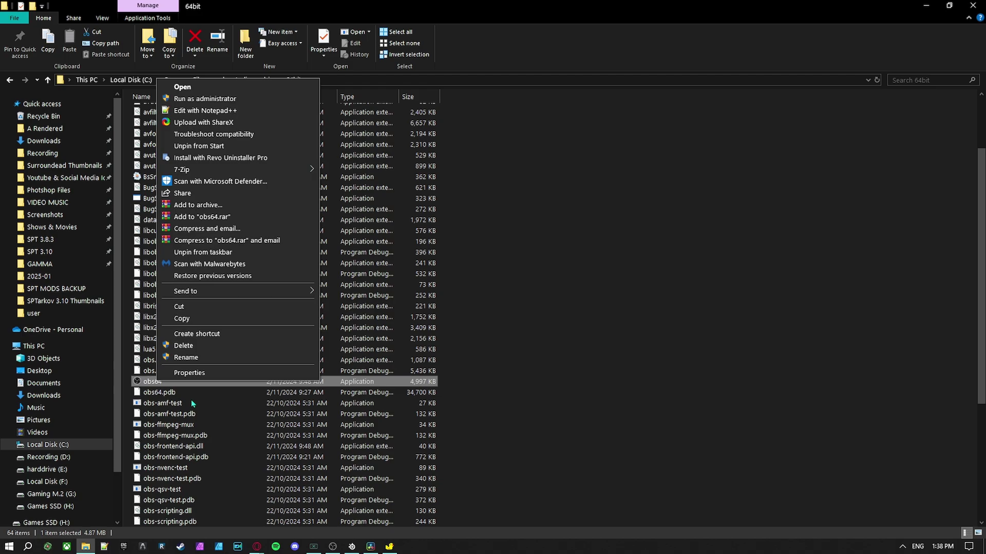
pyautogui.click(192, 373)
pyautogui.click(258, 291)
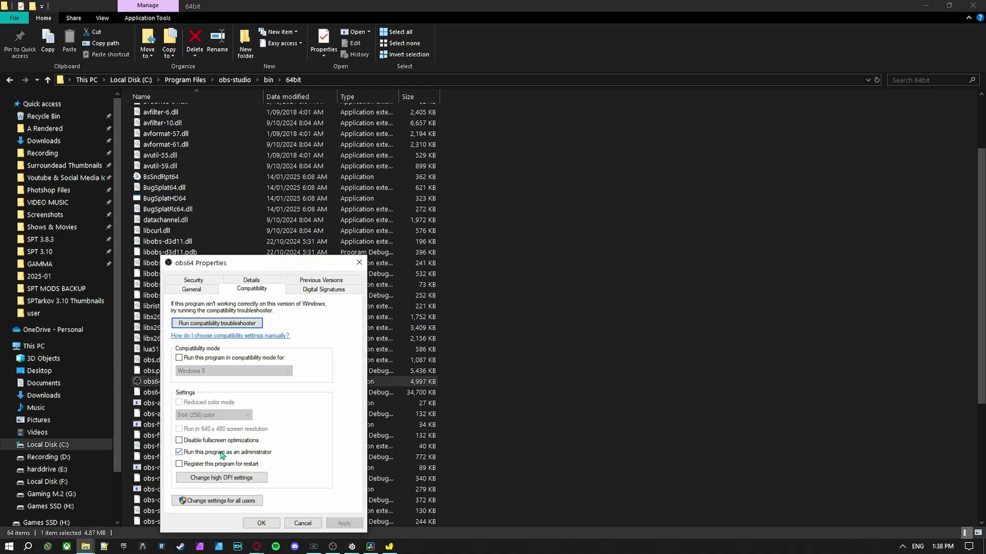
pyautogui.click(261, 523)
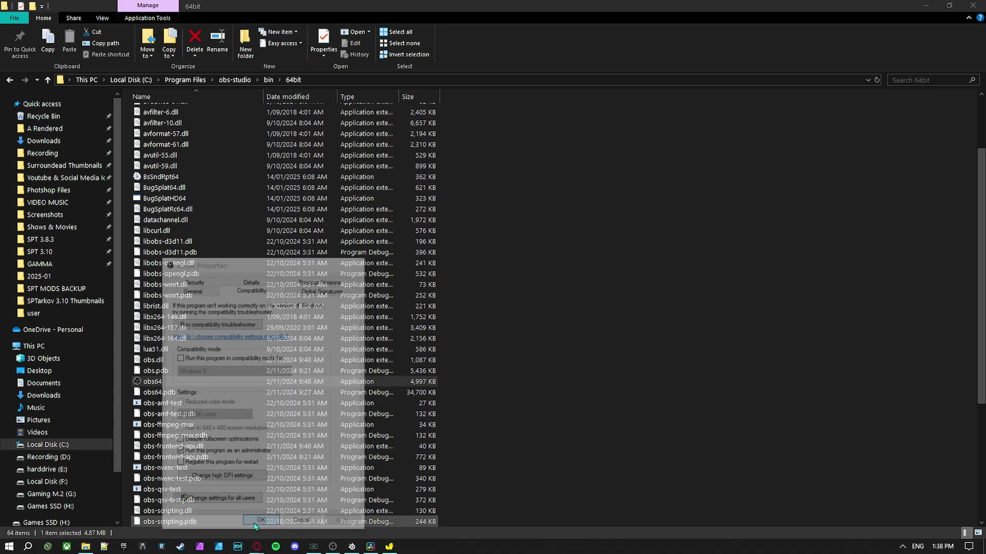
pyautogui.click(969, 5)
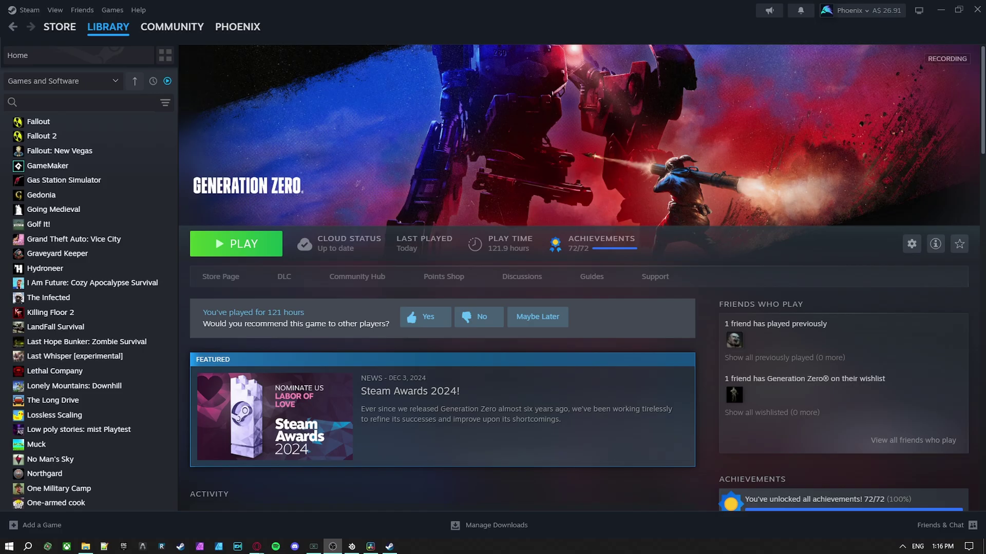
# Browse Lossless Scaling's installed files from its Steam library properties.
pyautogui.rightClick(75, 416)
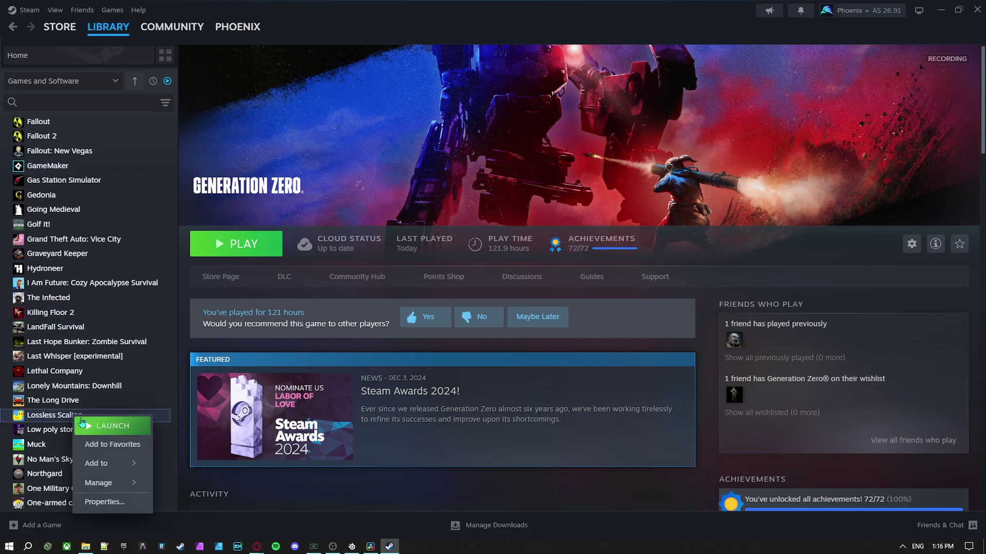
pyautogui.click(103, 502)
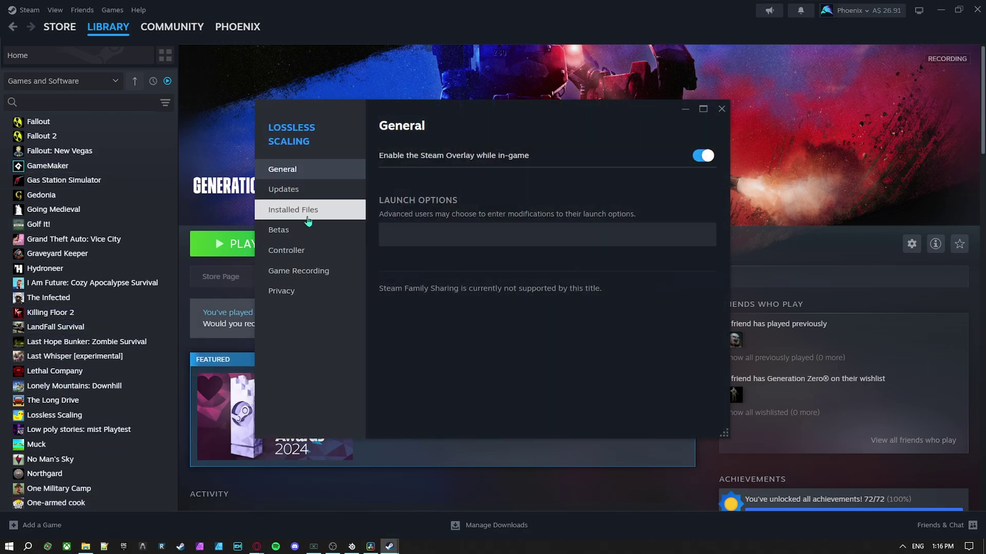
pyautogui.click(307, 222)
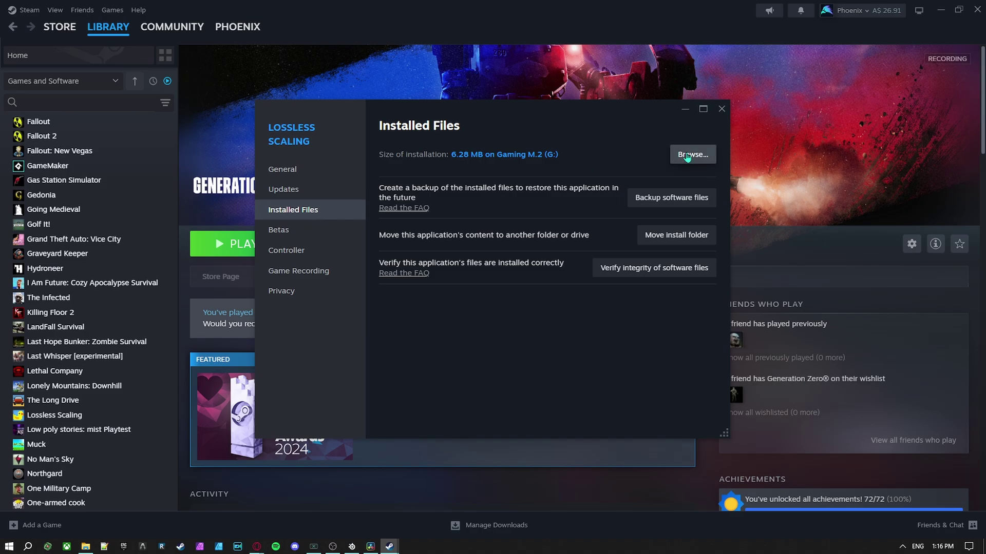
pyautogui.click(688, 156)
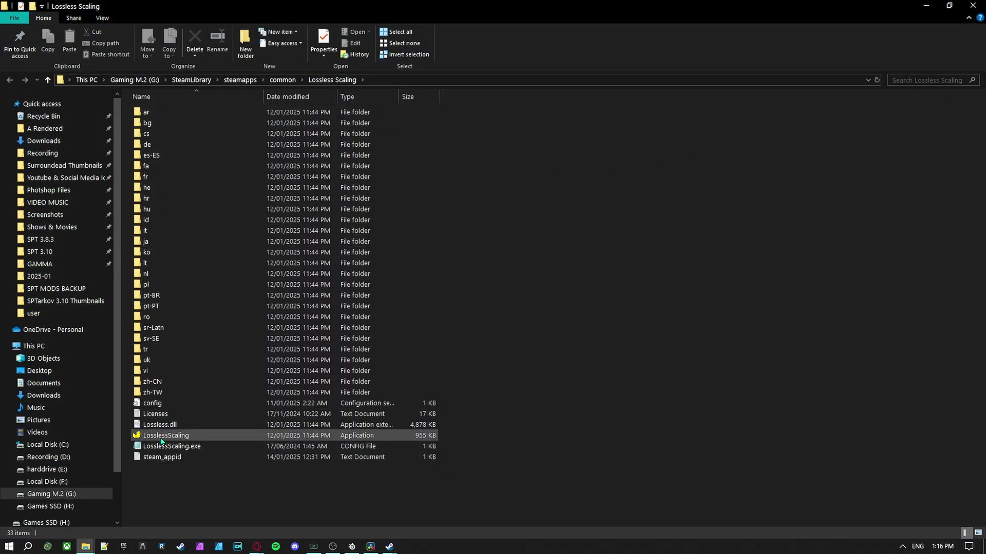
# Enable 'Run this program as an administrator' for LosslessScaling.exe, then close File Explorer.
pyautogui.rightClick(161, 441)
pyautogui.click(179, 430)
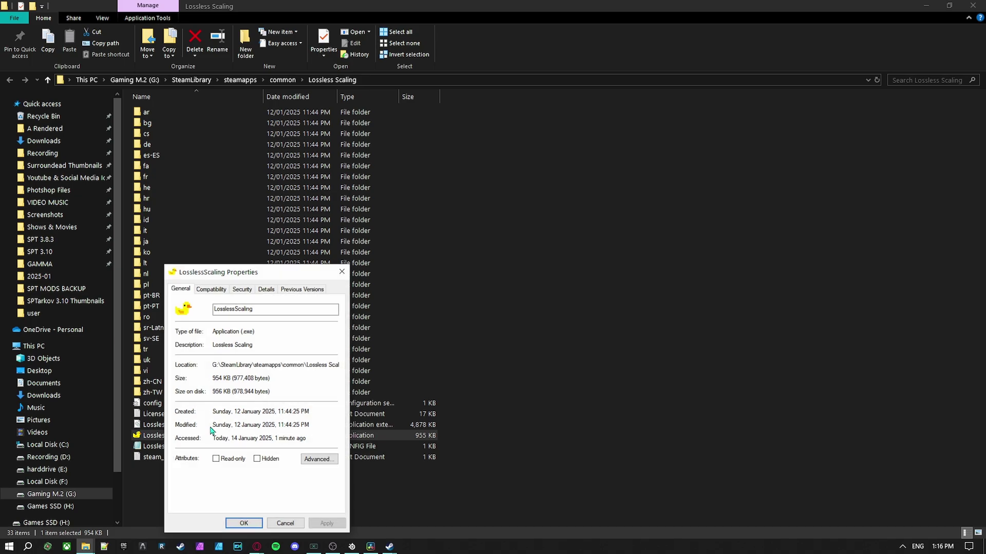
pyautogui.click(213, 289)
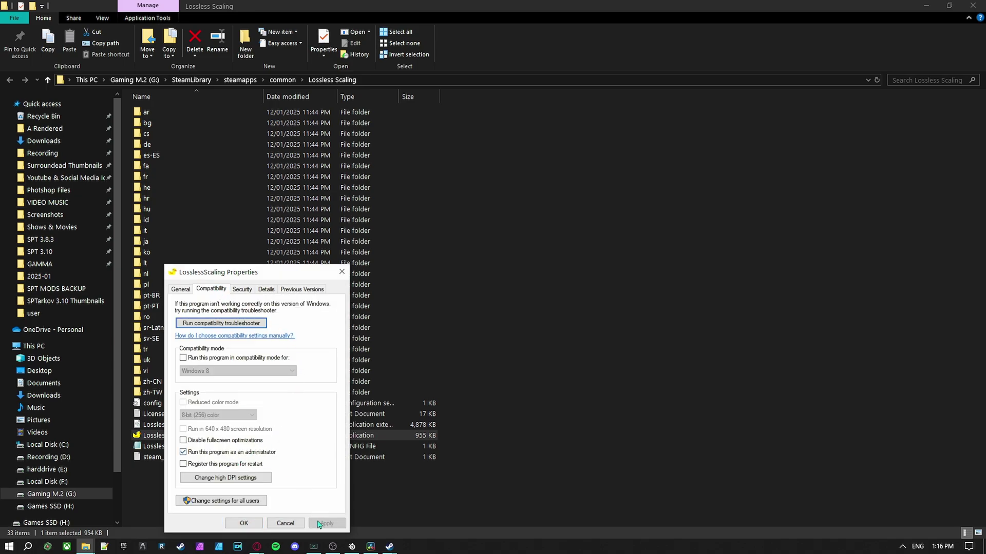
pyautogui.click(243, 524)
pyautogui.click(951, 5)
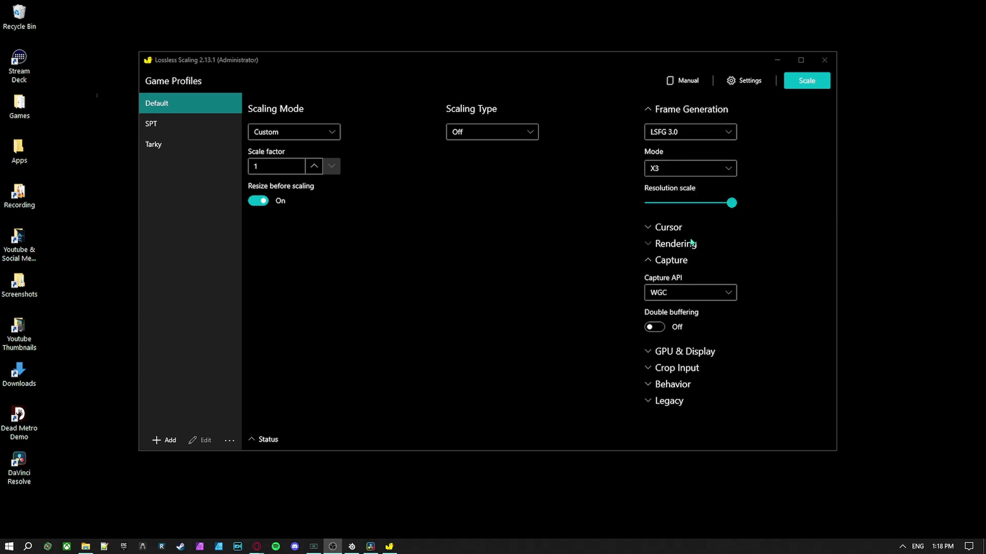
# Keep WGC as Lossless Scaling's capture API, check Behavior options, then minimise the app.
pyautogui.click(728, 298)
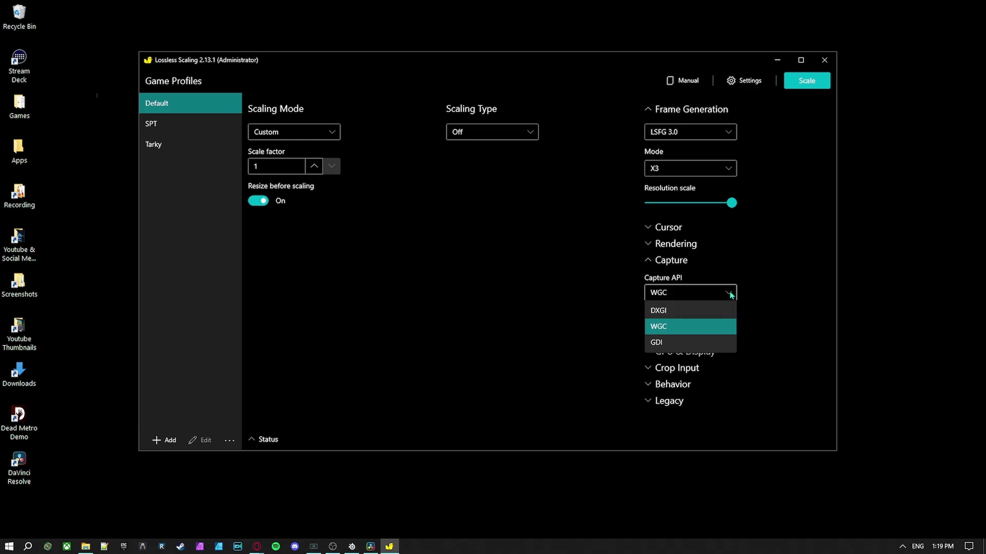
pyautogui.click(731, 296)
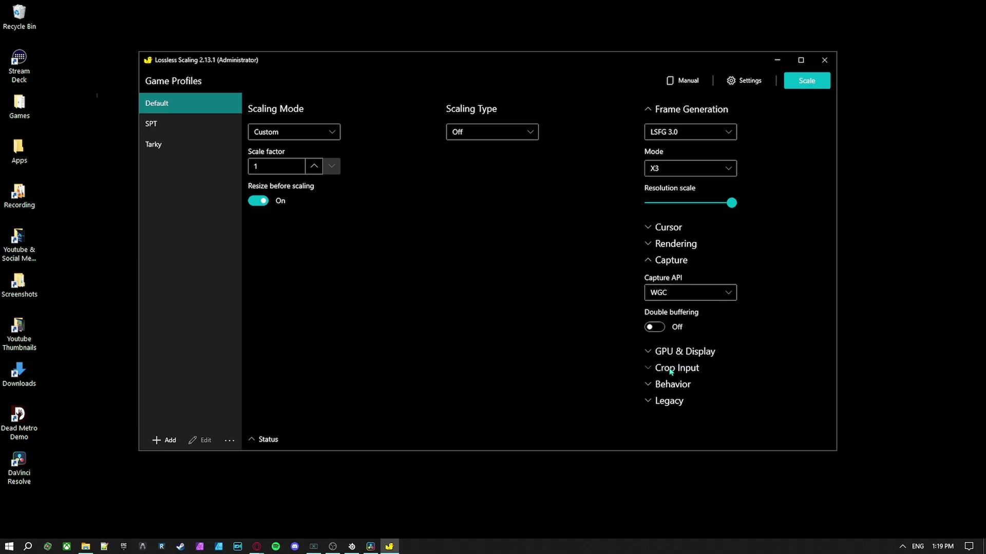
pyautogui.click(651, 384)
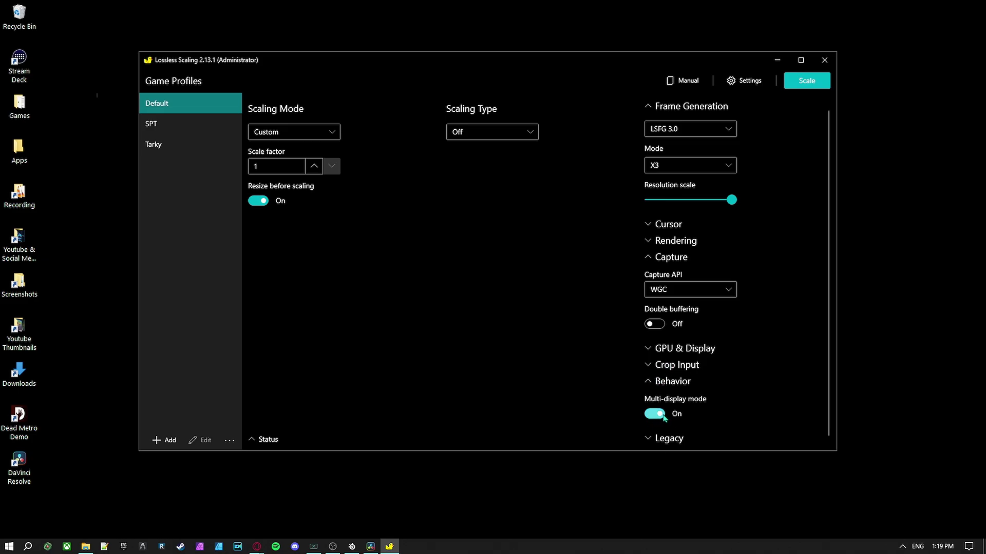
pyautogui.click(649, 382)
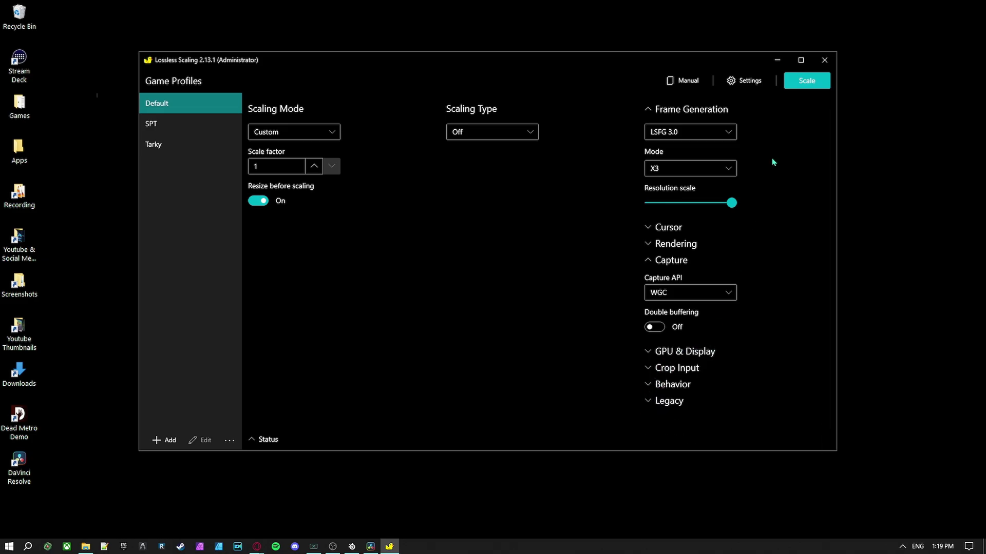
pyautogui.click(776, 61)
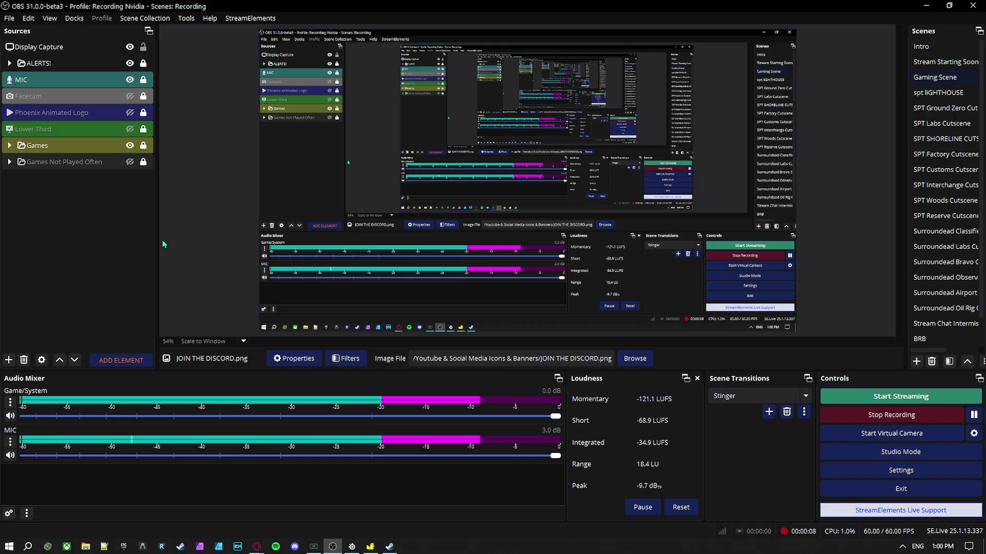
# Add a Game Capture source to the OBS recording scene.
pyautogui.click(9, 359)
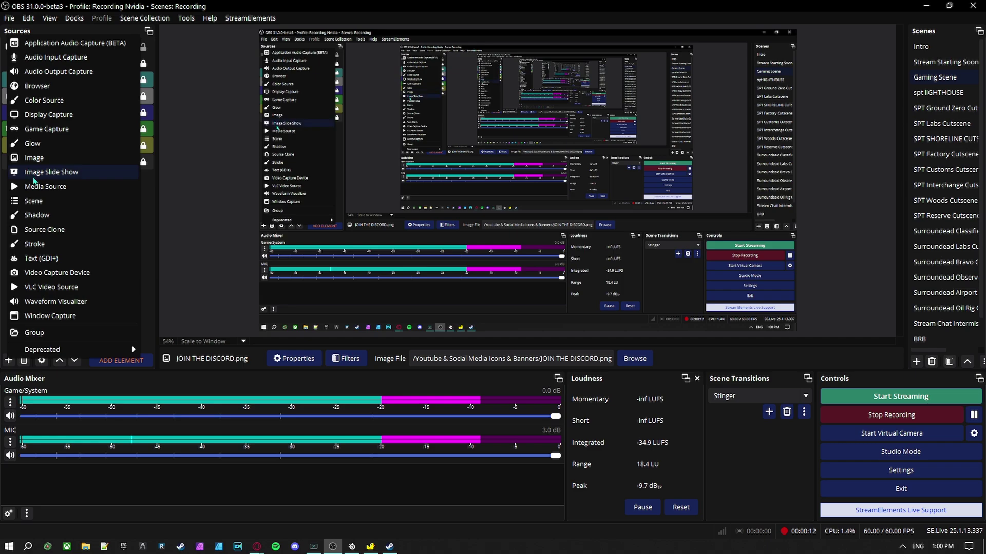
pyautogui.click(67, 128)
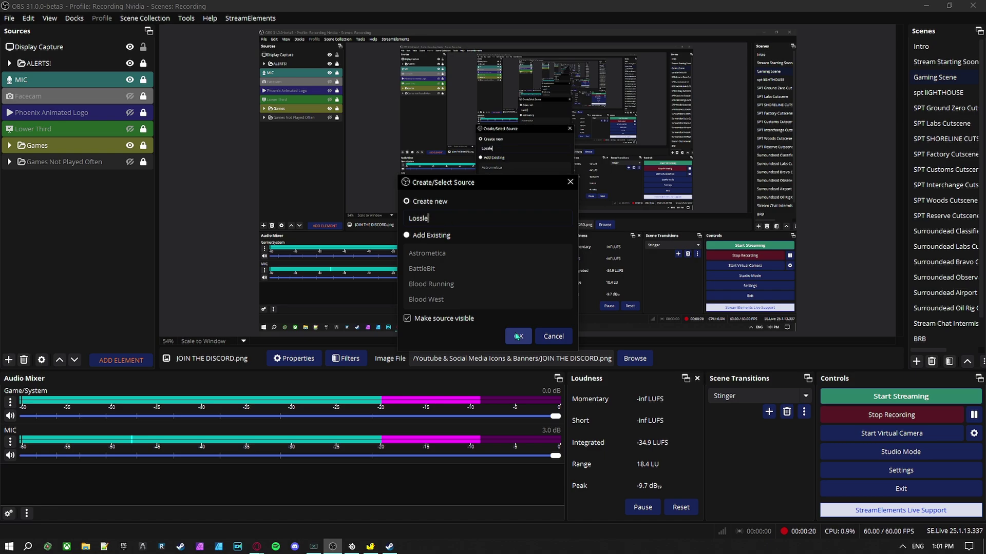
# Create the Lossless source set to capture the specific window [LosslessScaling.exe].
pyautogui.click(521, 338)
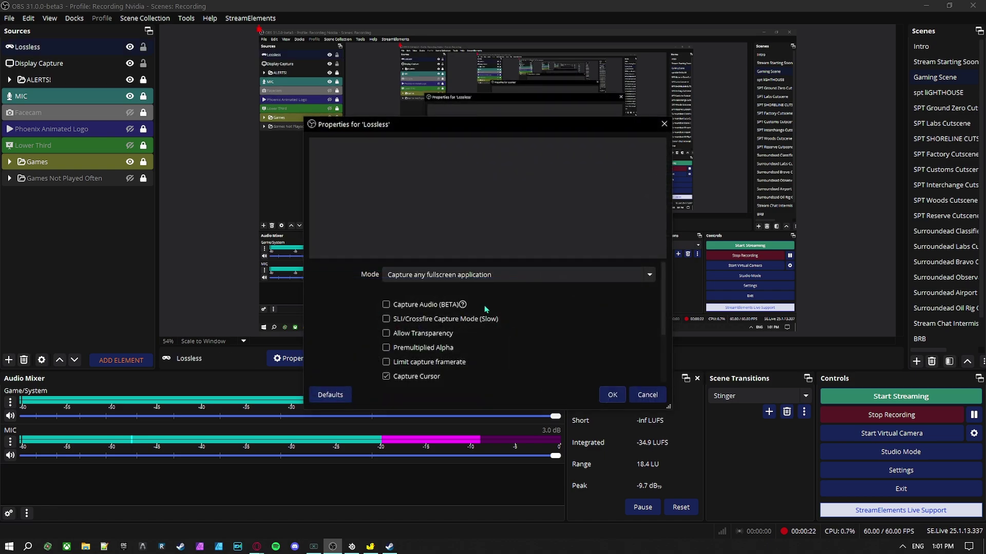
pyautogui.click(468, 275)
pyautogui.click(455, 299)
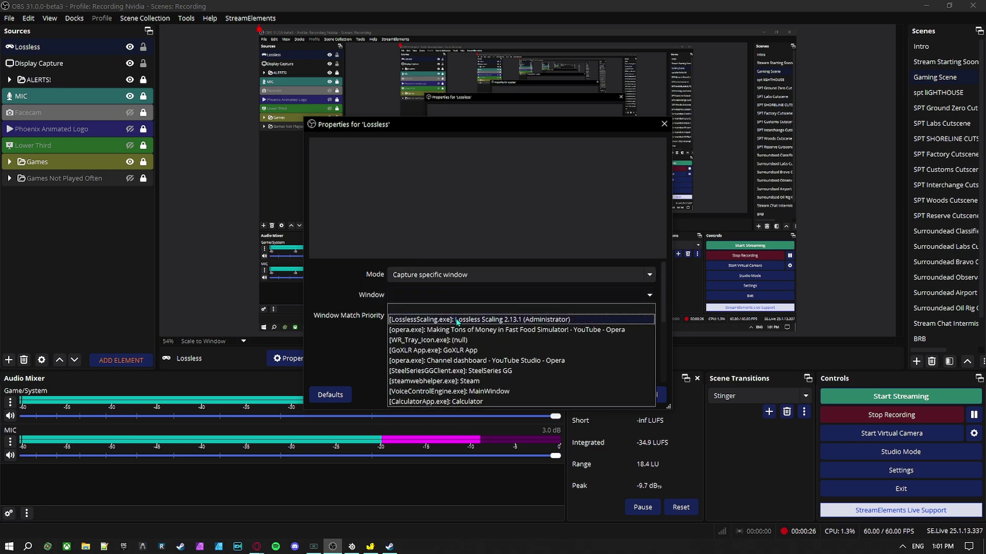
pyautogui.click(457, 320)
pyautogui.scroll(-3, 541, 348)
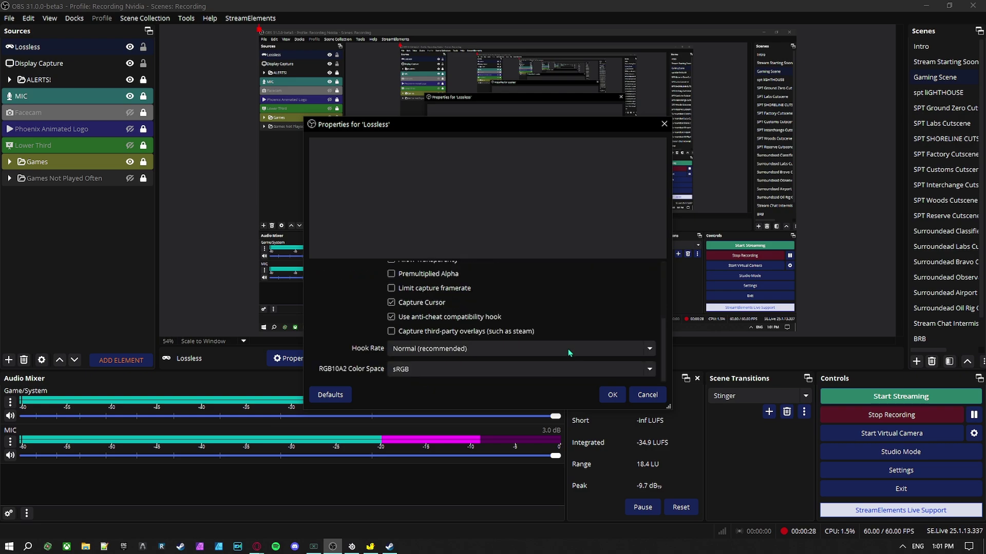
pyautogui.click(610, 395)
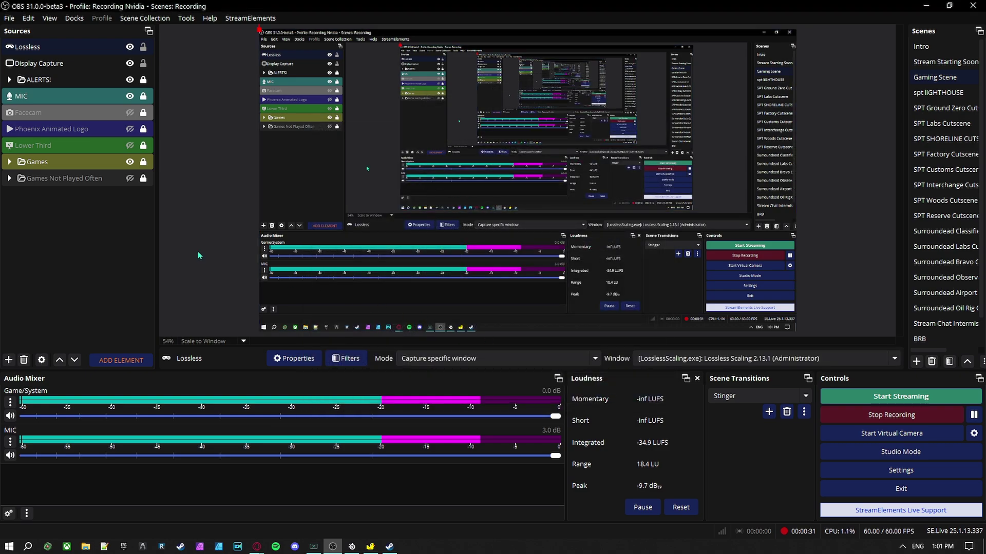
# Walk through the outpost gate, firing the rifle at the wall and reloading.
pyautogui.press('w')
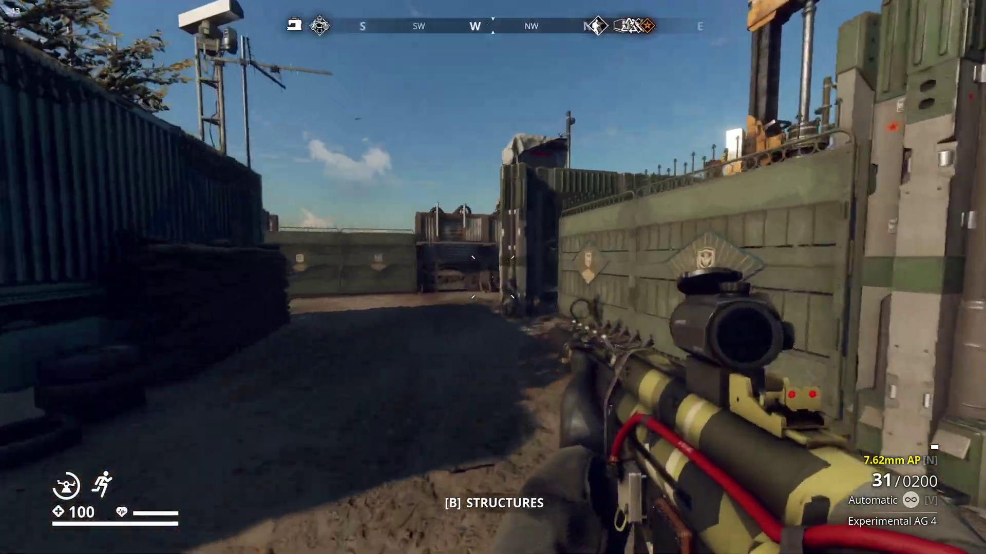
pyautogui.press('w')
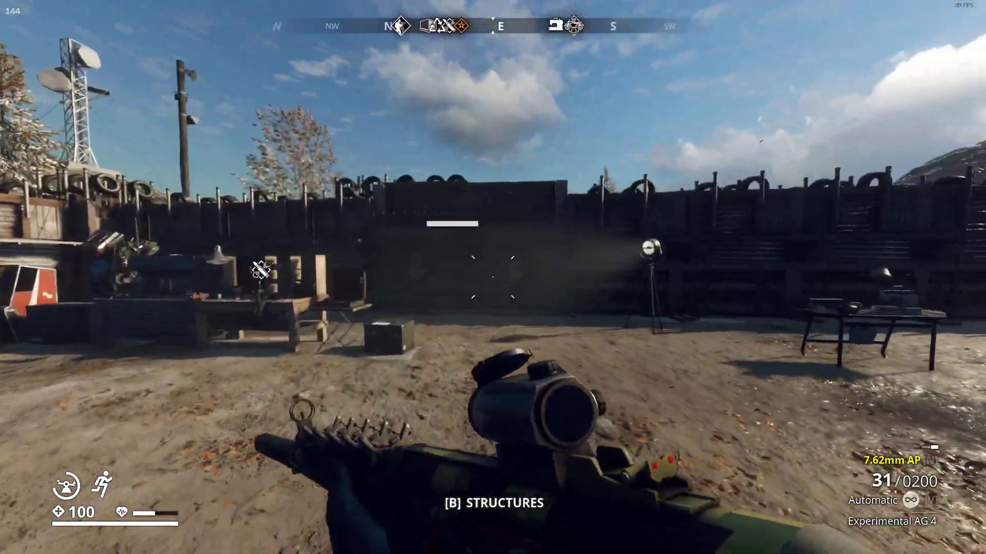
pyautogui.click(493, 277)
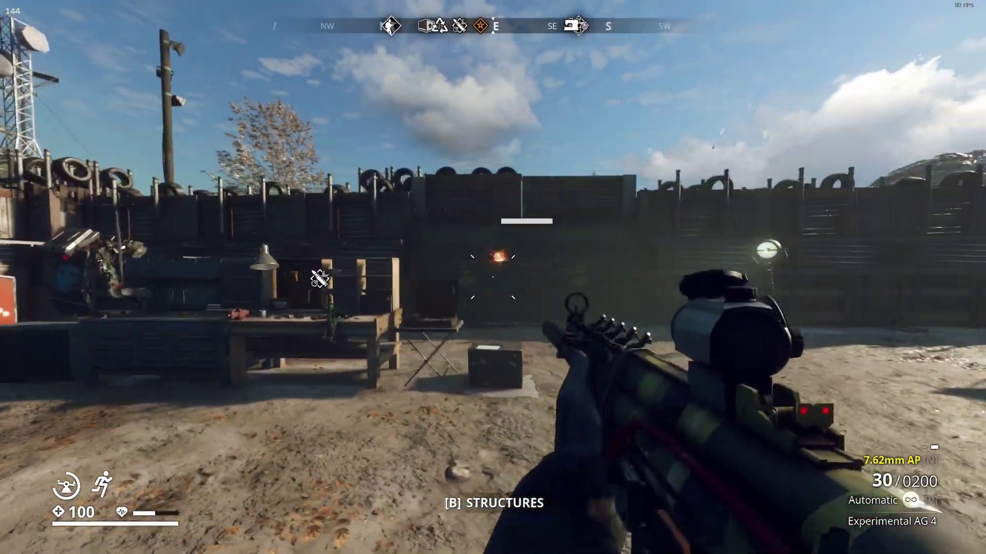
pyautogui.press('w')
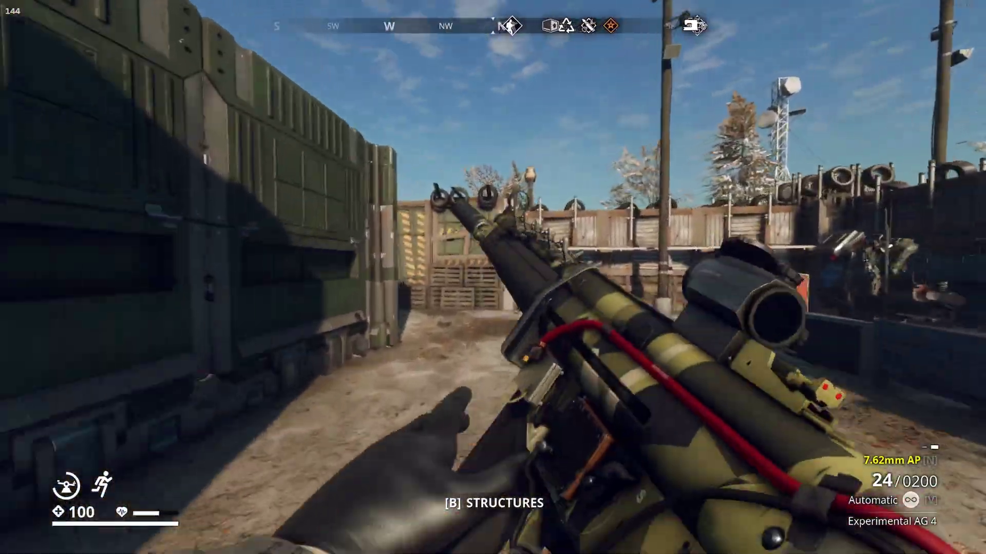
pyautogui.press('r')
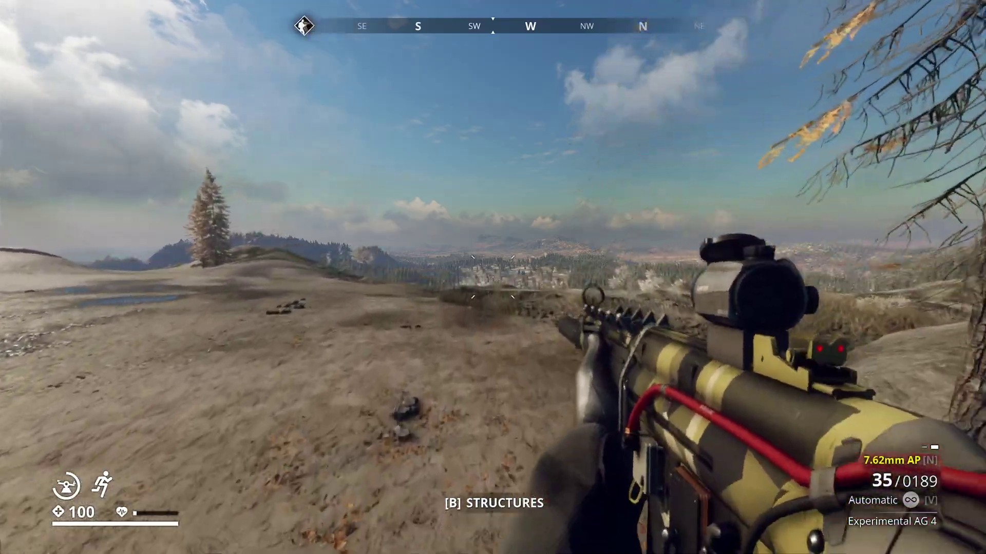
# Sprint over the hilltop, then aim down the sights and fire bursts at the hillside.
pyautogui.press('shift')
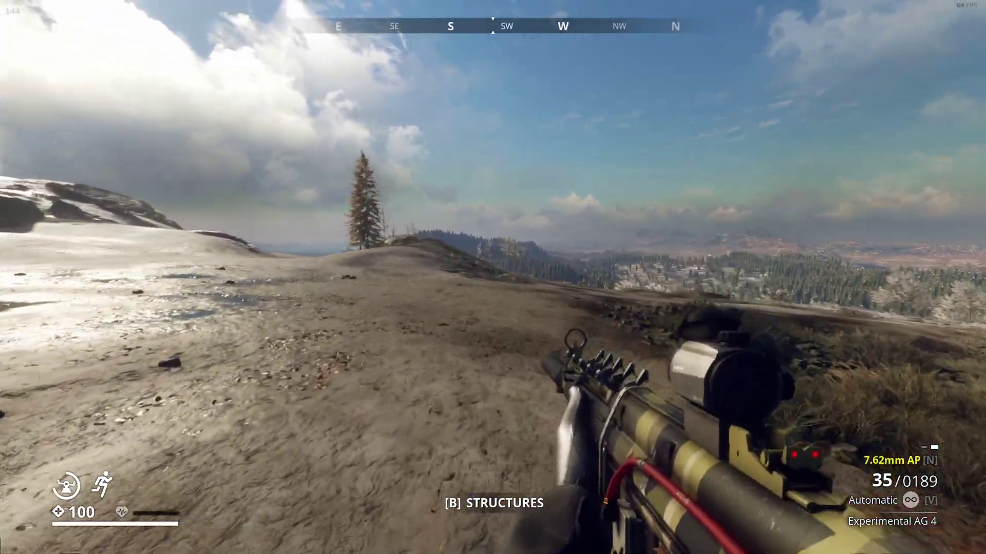
pyautogui.press('w')
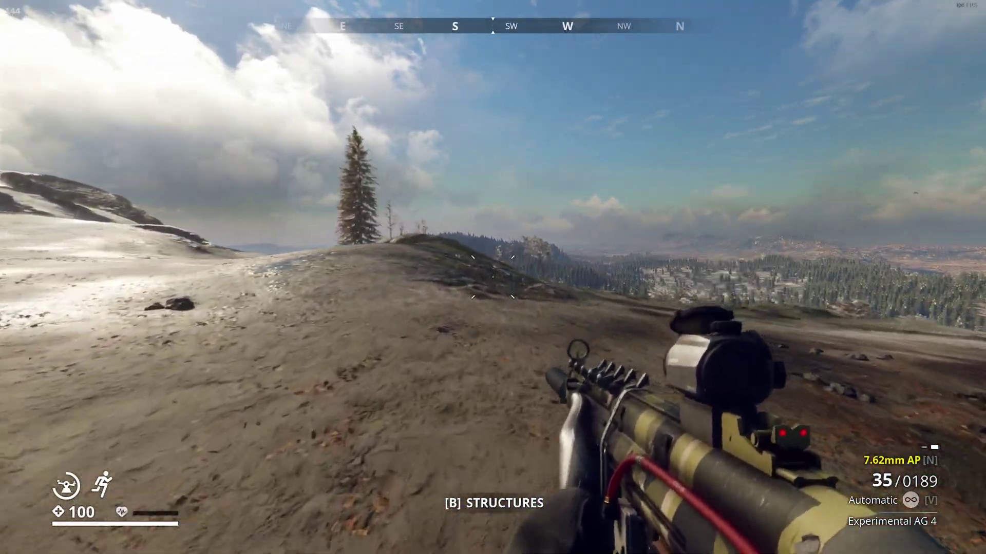
pyautogui.rightClick(493, 278)
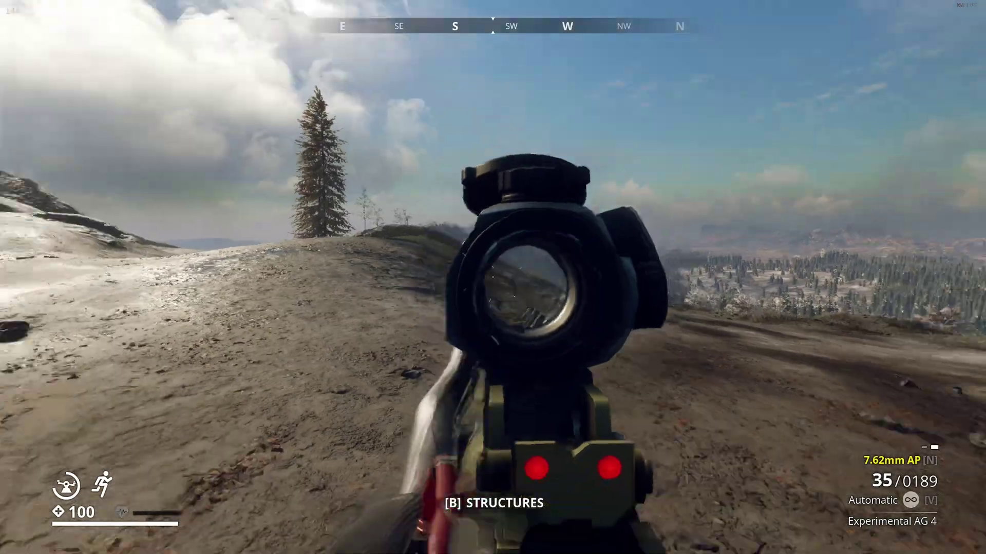
pyautogui.rightClick(492, 277)
pyautogui.click(494, 277)
pyautogui.rightClick(493, 277)
pyautogui.click(493, 277)
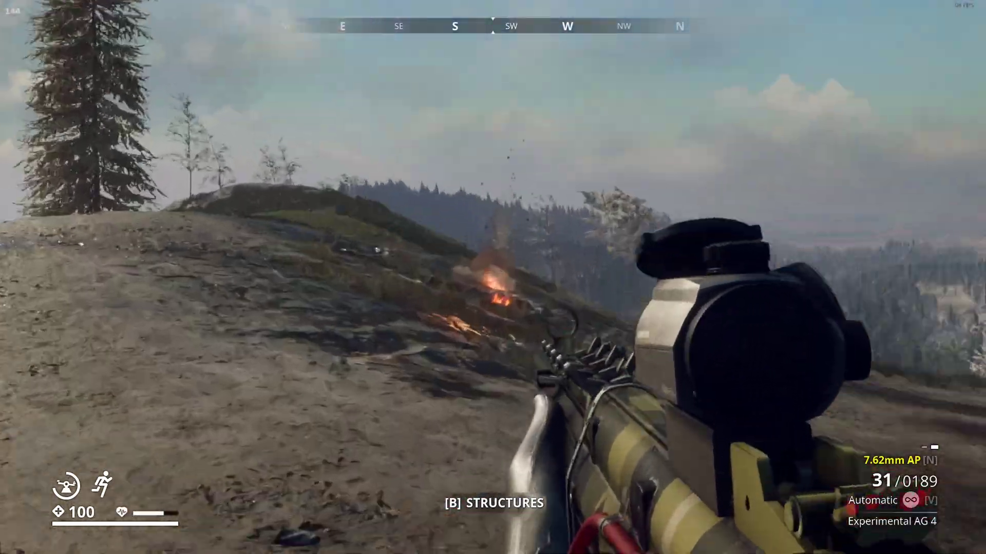
pyautogui.rightClick(493, 277)
pyautogui.click(493, 277)
pyautogui.rightClick(493, 277)
pyautogui.click(493, 277)
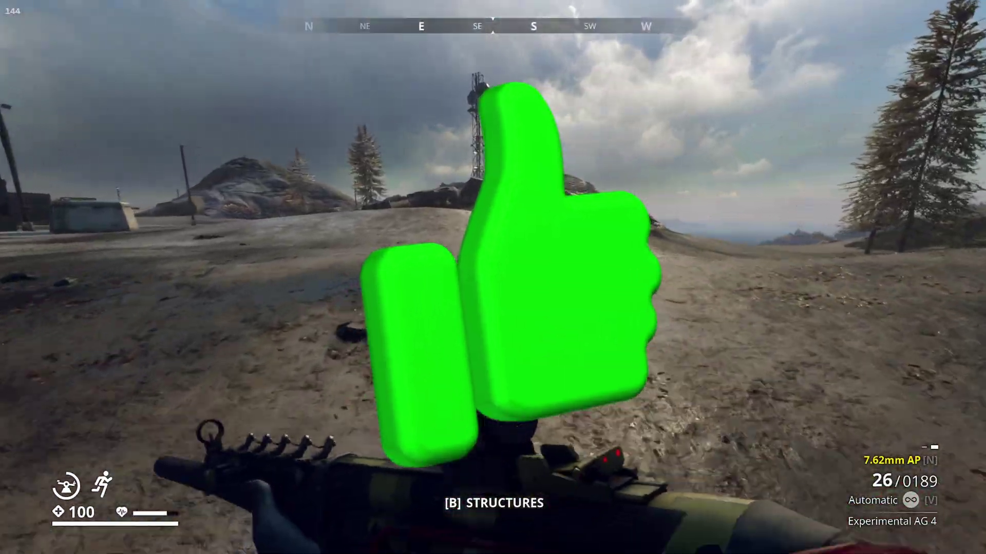